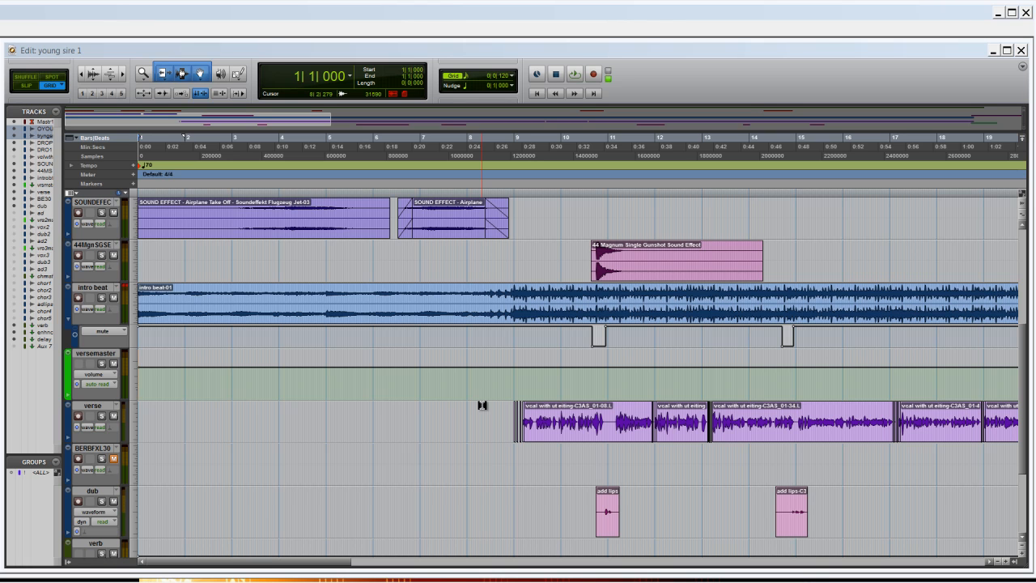
- Set the versemaster track's automation mode to touch
left_click_drag(283, 563, 330, 561)
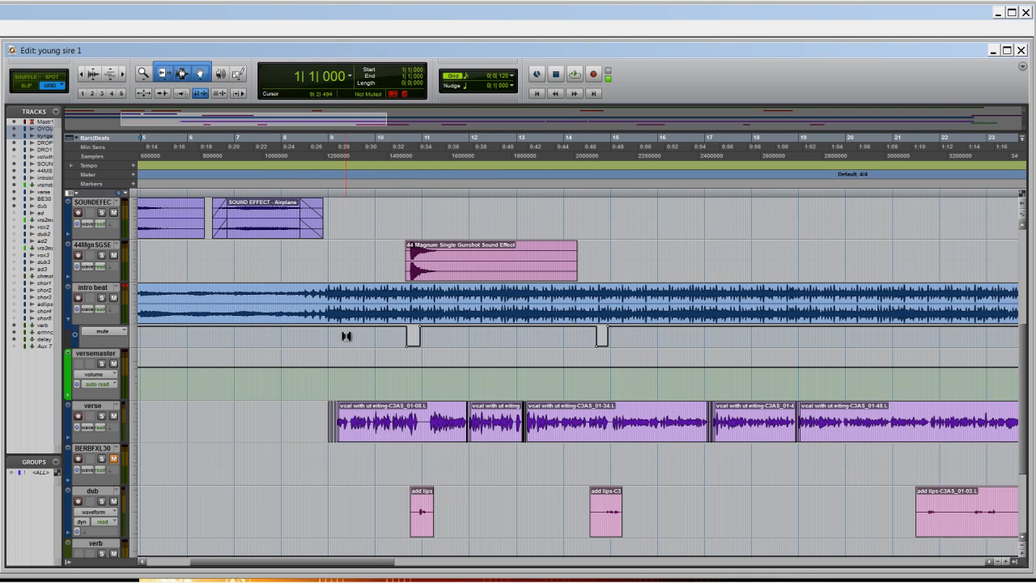
left_click_drag(370, 564, 335, 540)
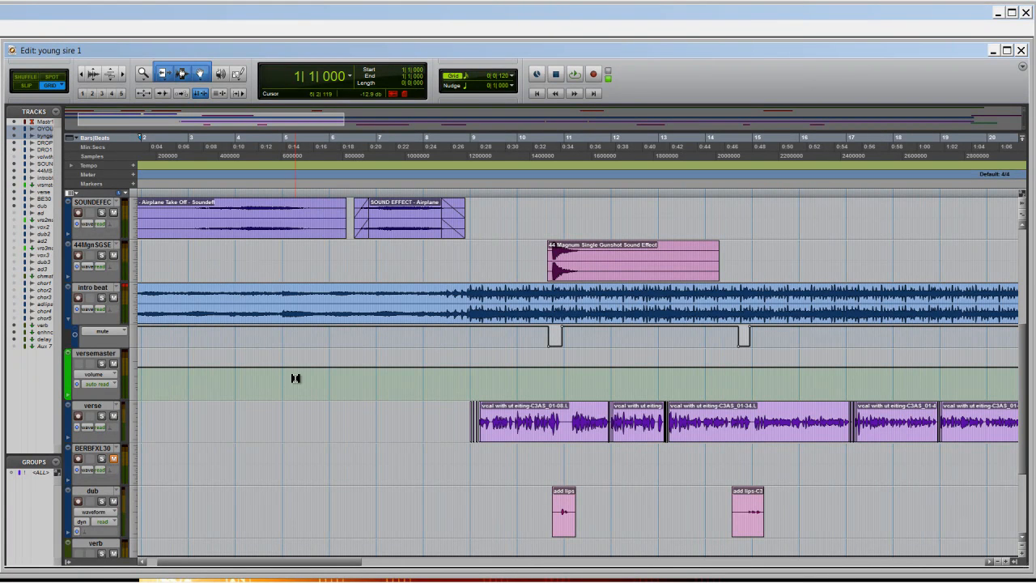
left_click(109, 385)
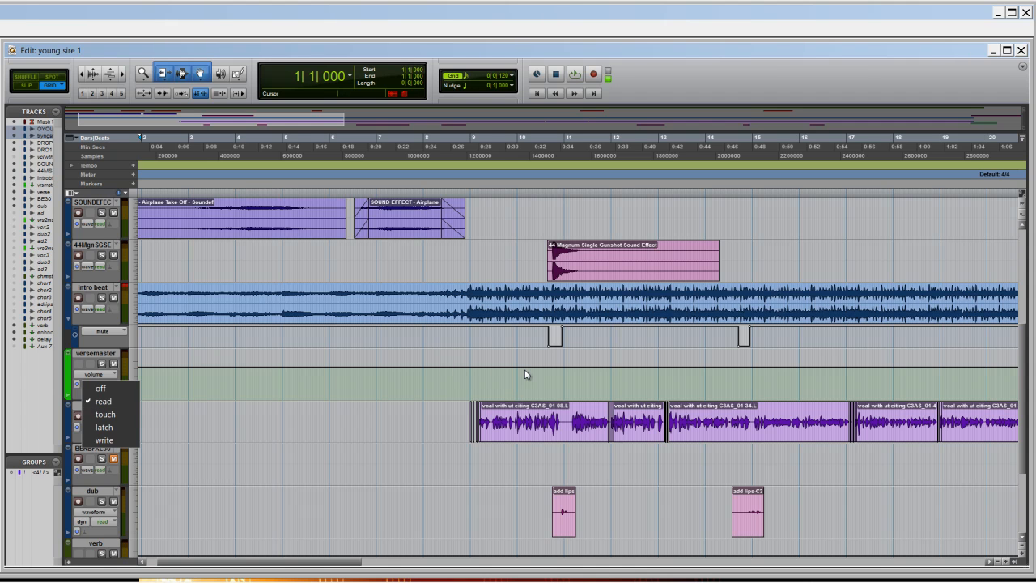
left_click(112, 414)
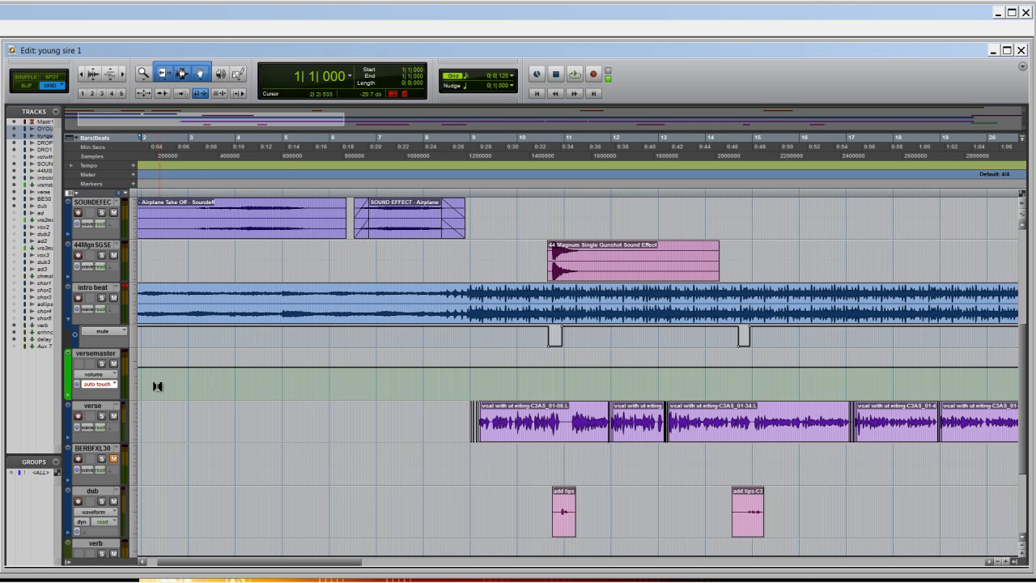
left_click(112, 386)
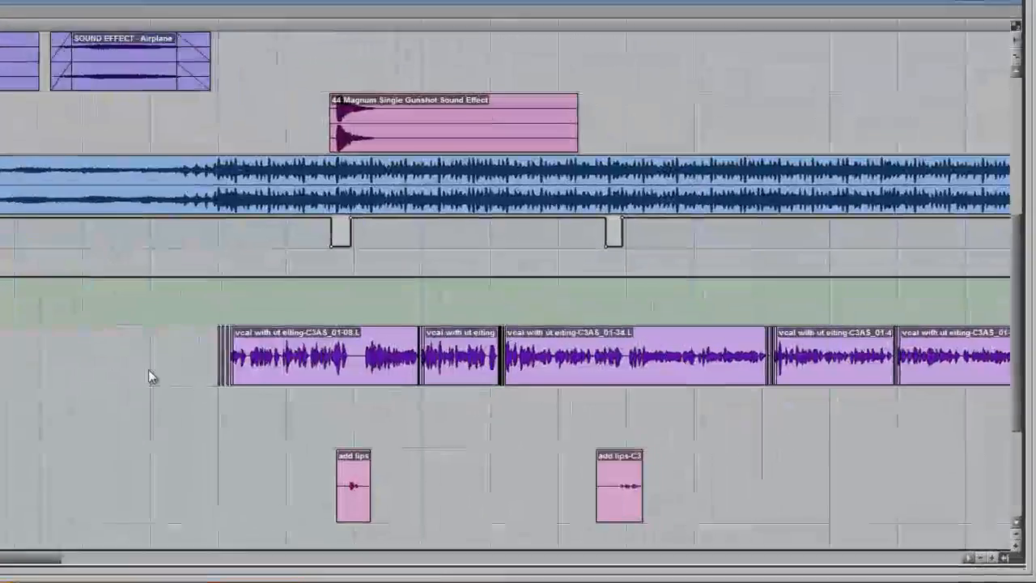
left_click(445, 420)
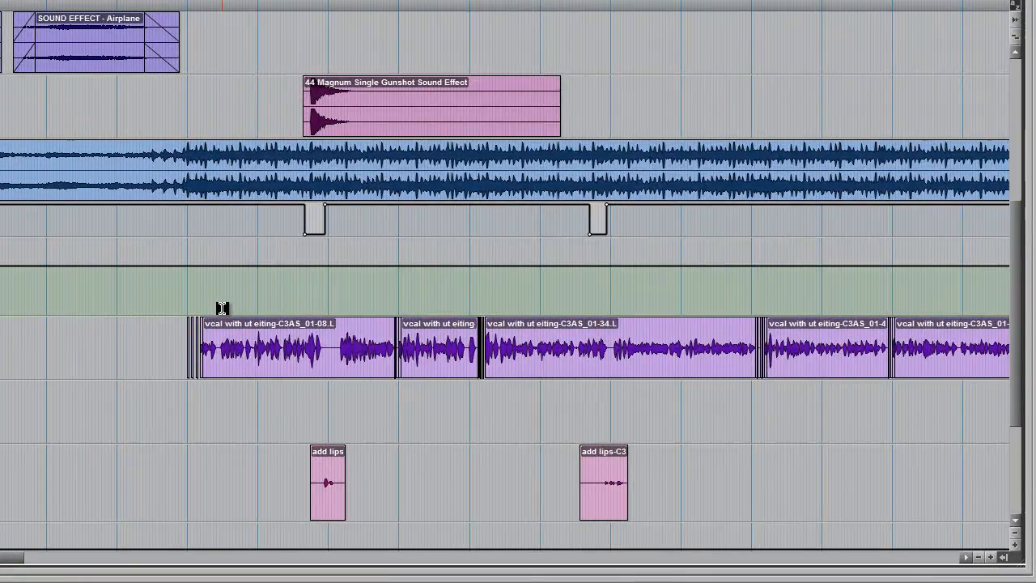
- Show the Mix window and ride the versemaster fader during playback to record volume automation in touch mode
key("ctrl+equal")
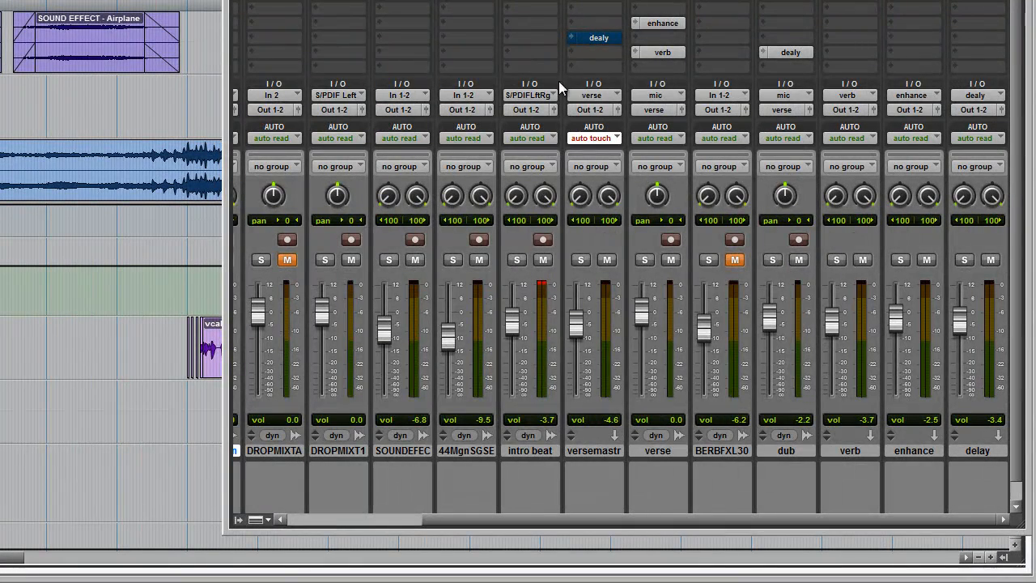
left_click(592, 137)
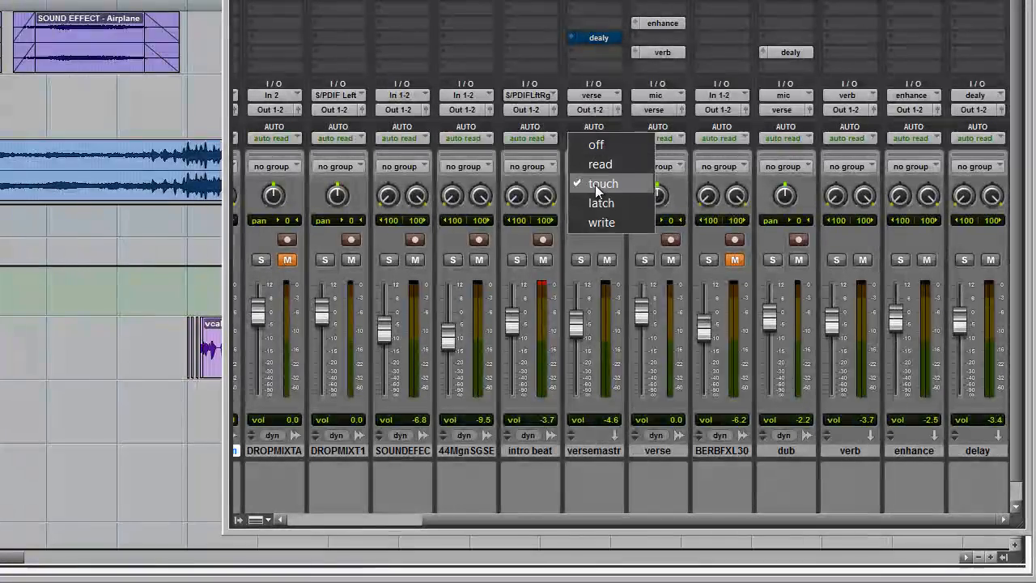
left_click(604, 184)
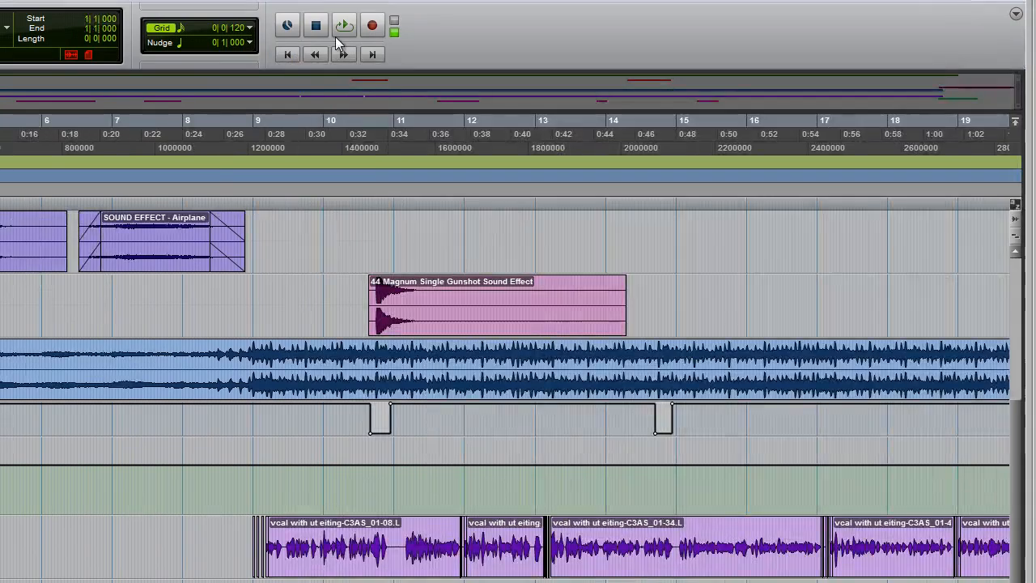
left_click(338, 29)
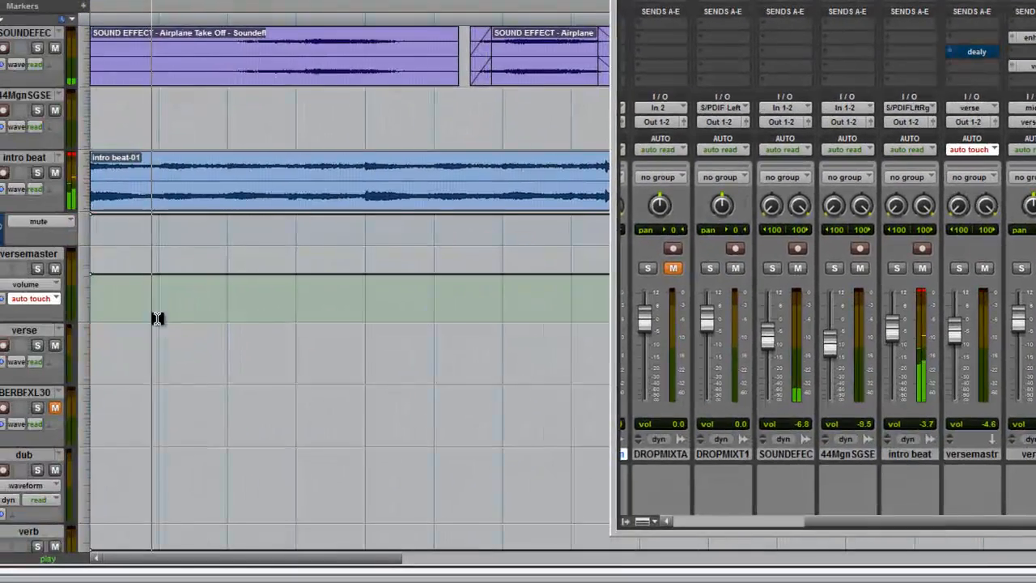
mouse_move(954, 331)
left_mouse_down()
mouse_move(955, 365)
mouse_move(958, 312)
mouse_move(963, 387)
left_mouse_up()
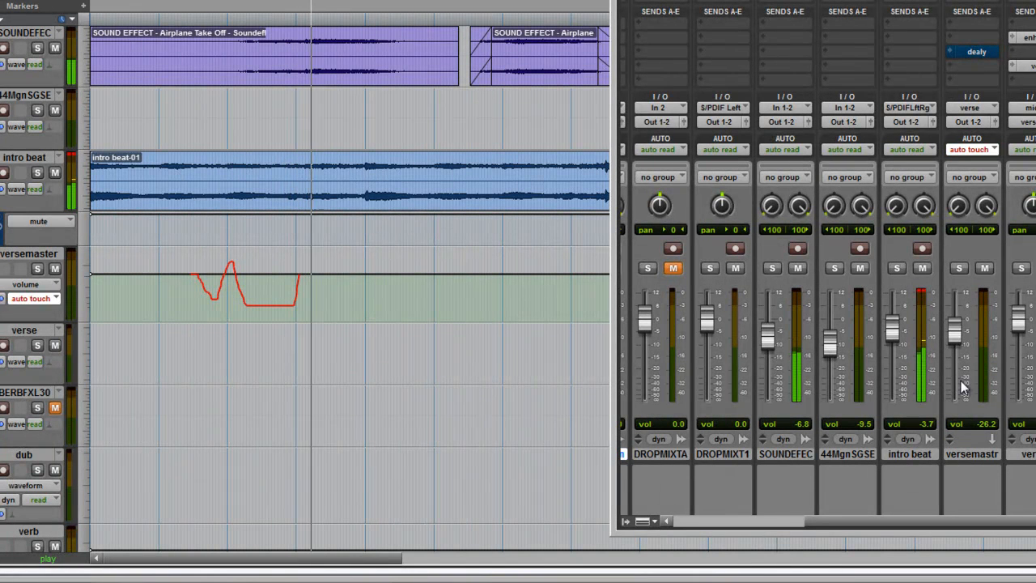
mouse_move(956, 332)
left_mouse_down()
mouse_move(954, 321)
mouse_move(951, 370)
left_mouse_up()
left_click_drag(954, 331, 953, 384)
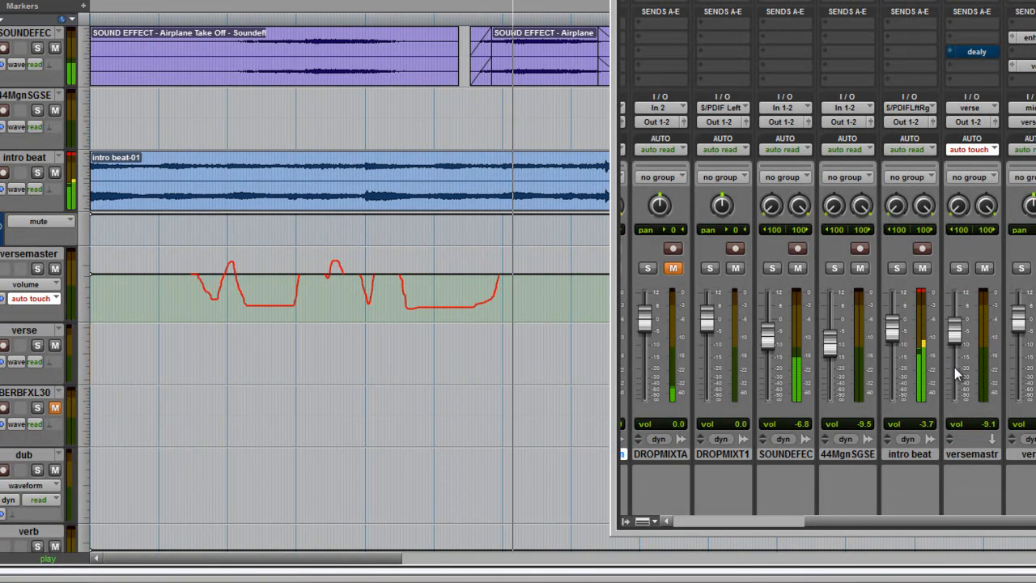
key("space")
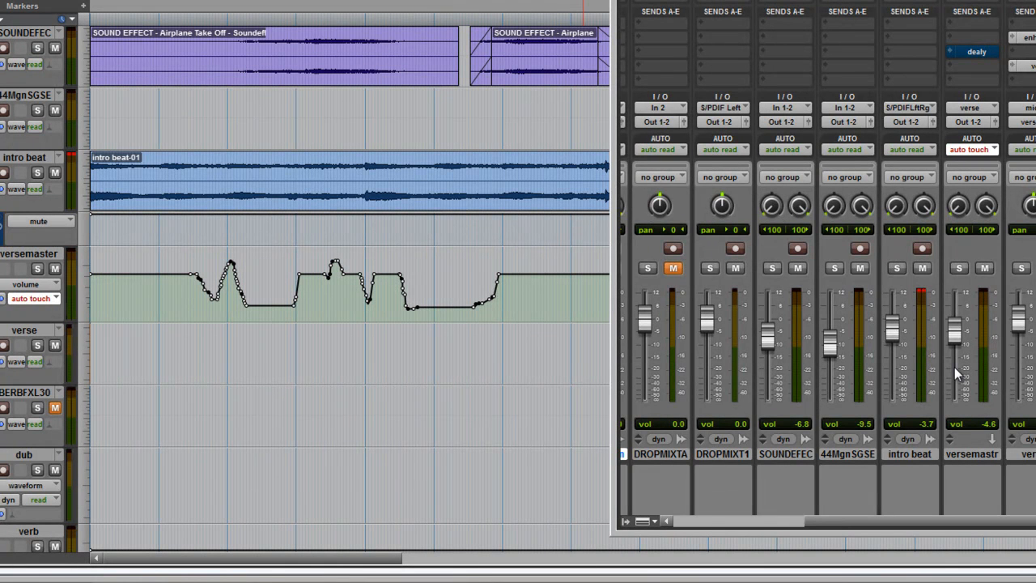
- Delete the recorded volume automation on the versemaster track and set its automation mode to write
left_click_drag(523, 297, 140, 294)
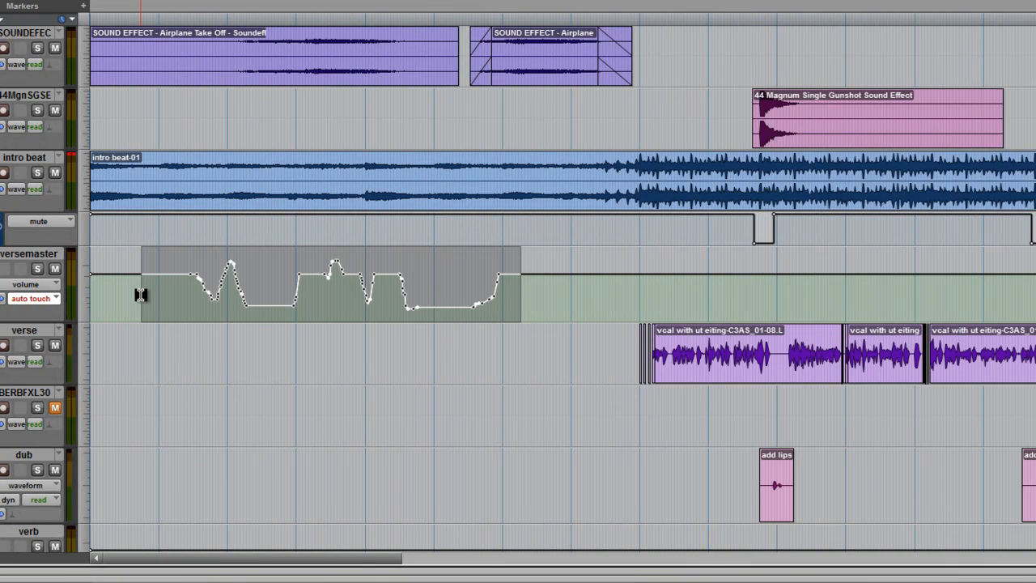
key("Delete")
left_click(45, 298)
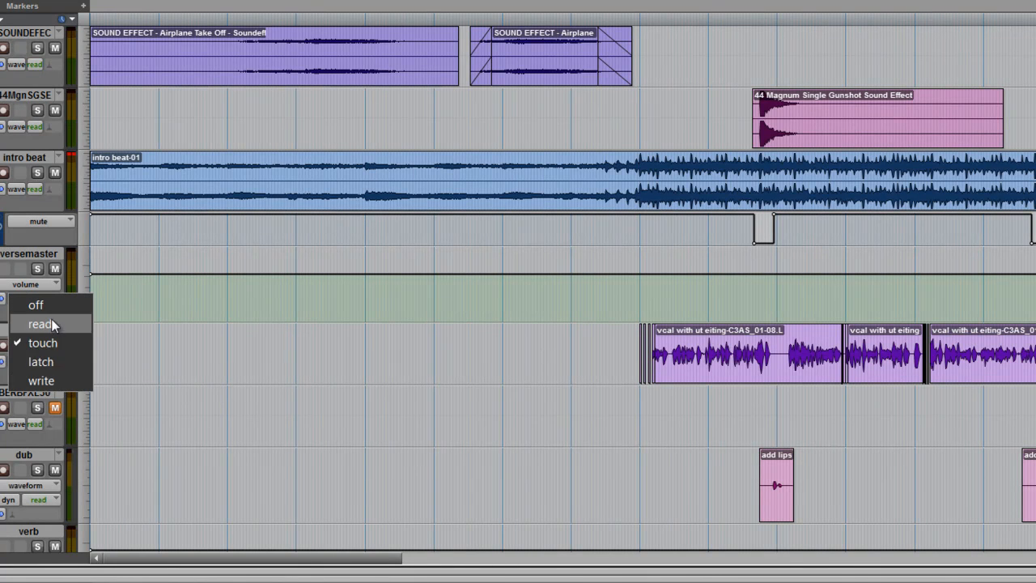
left_click(55, 377)
- Record a write-mode volume pass on versemaster, lowering its fader to about -12.9 dB during playback, and hide the Mix window
key("ctrl+equal")
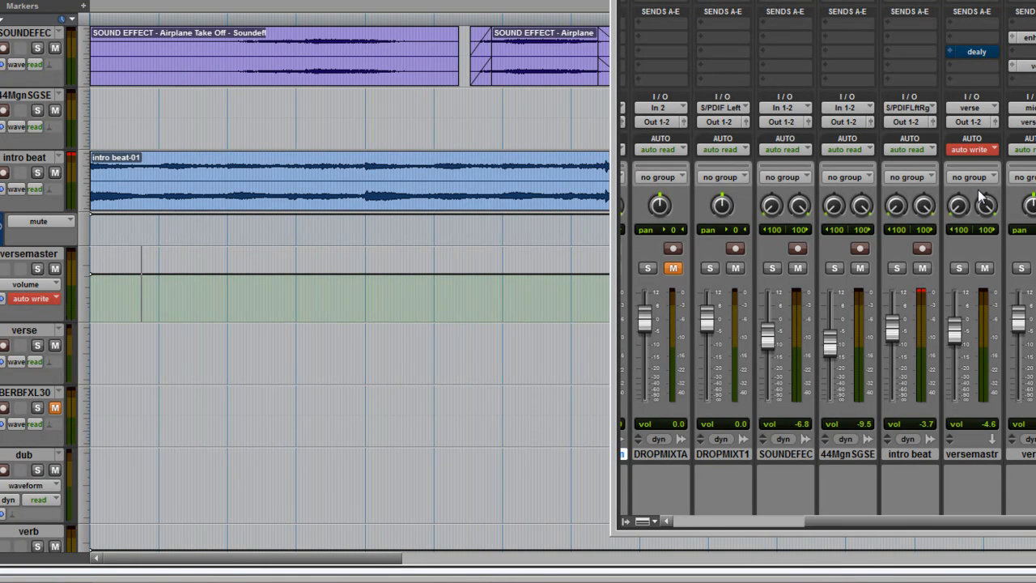
key("space")
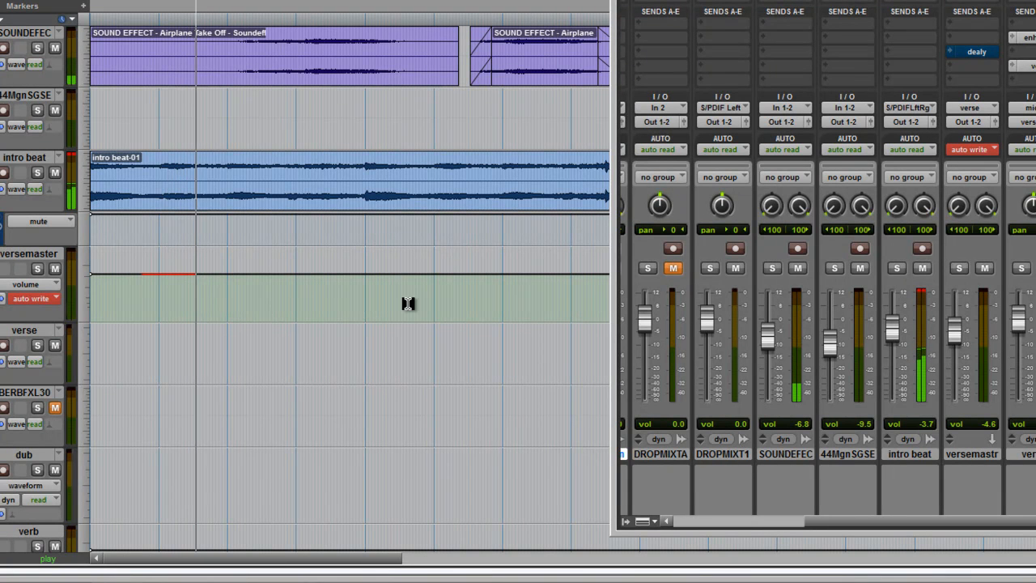
left_click_drag(954, 334, 952, 353)
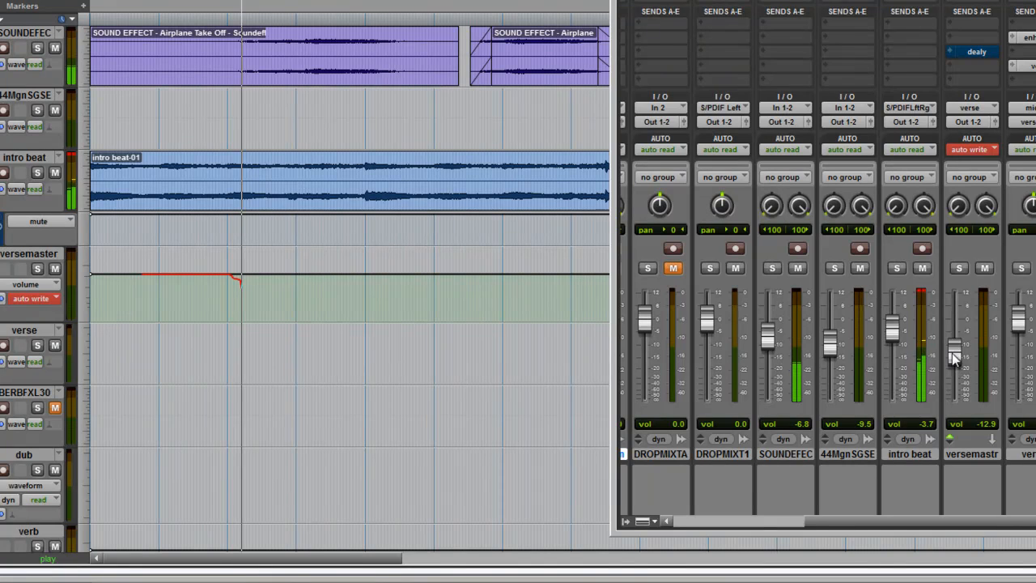
key("space")
key("ctrl+=")
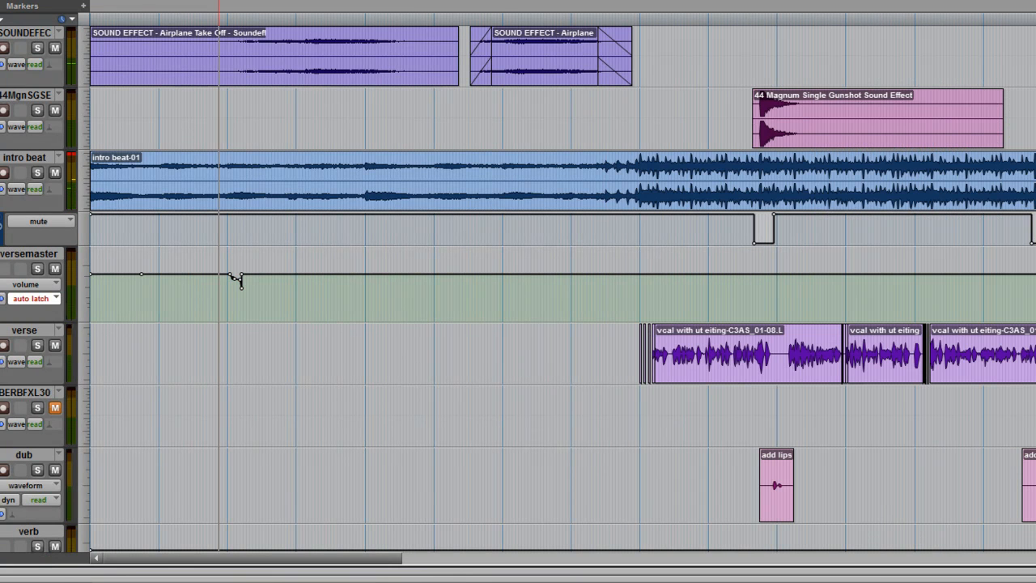
- Record latch-mode volume automation on versemaster by moving its fader down and back up during playback until just past bar 6
key("space")
key("ctrl+=")
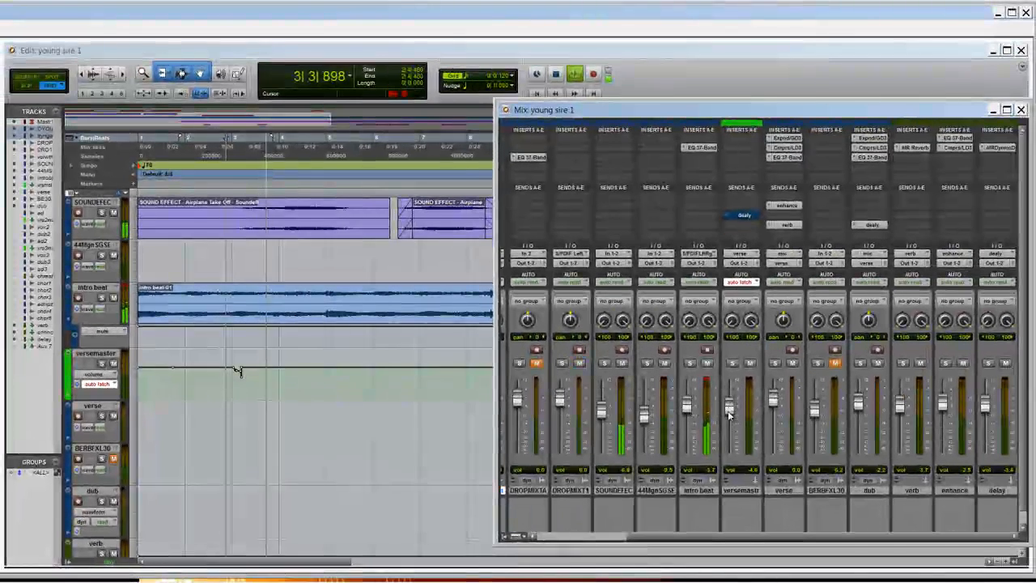
mouse_move(762, 395)
left_mouse_down()
mouse_move(760, 415)
mouse_move(729, 426)
mouse_move(731, 407)
left_mouse_up()
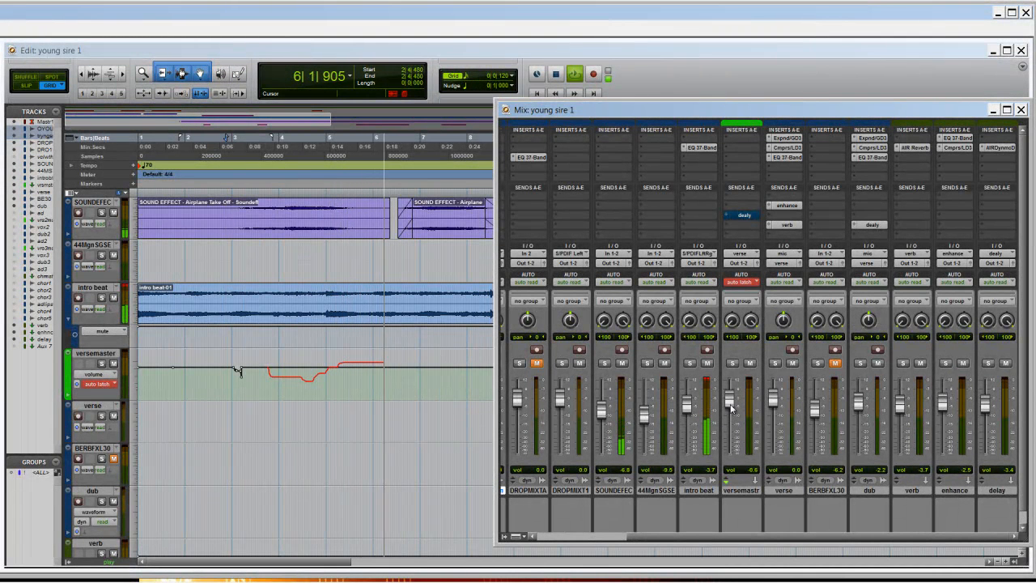
key("space")
- Play from 3|3|720 with the Mix window shown and record new latch-mode fader moves on the versemaster track
left_click(266, 146)
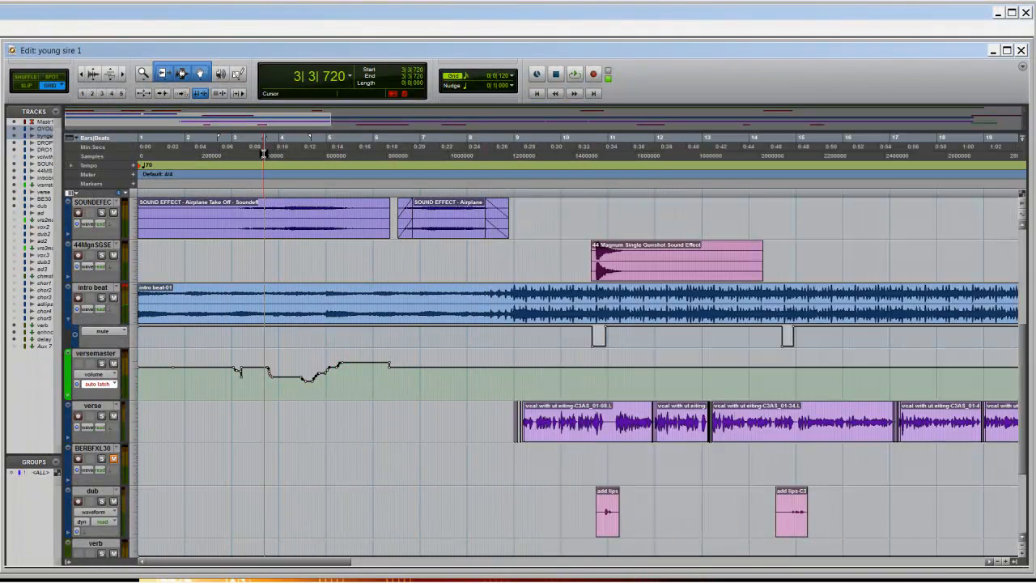
key("ctrl+equal")
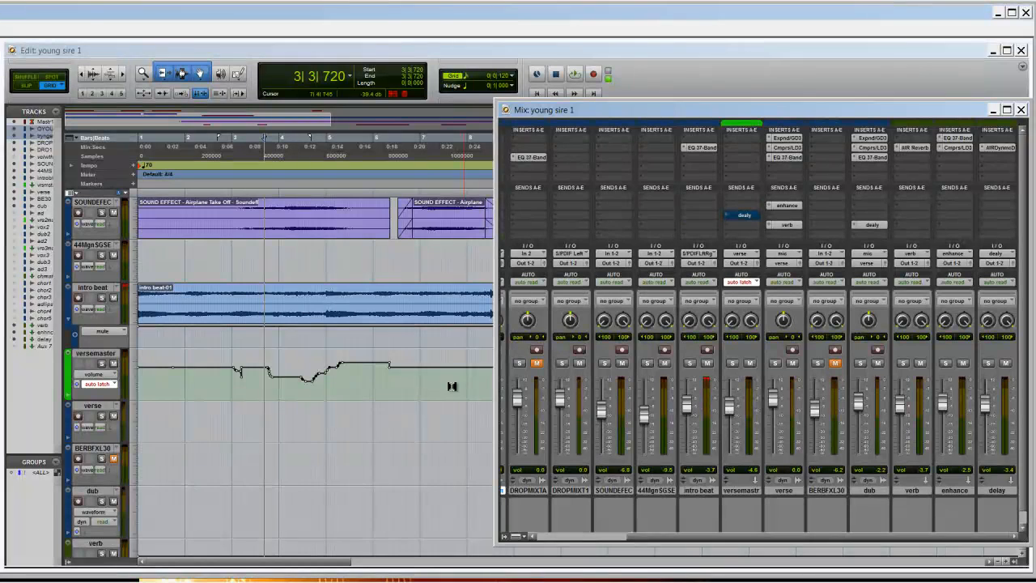
key("space")
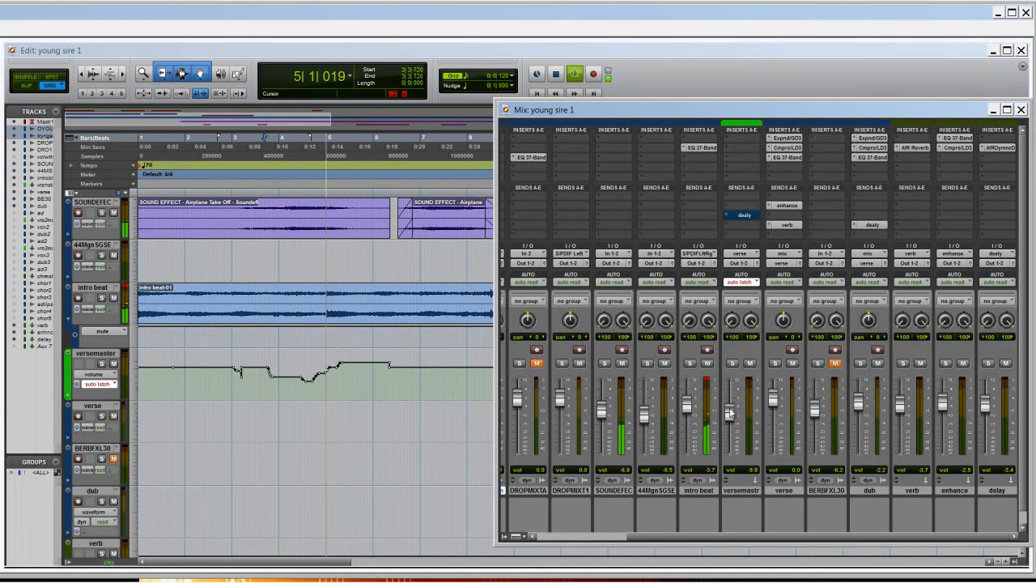
mouse_move(731, 418)
left_mouse_down()
mouse_move(732, 427)
mouse_move(731, 413)
left_mouse_up()
key("space")
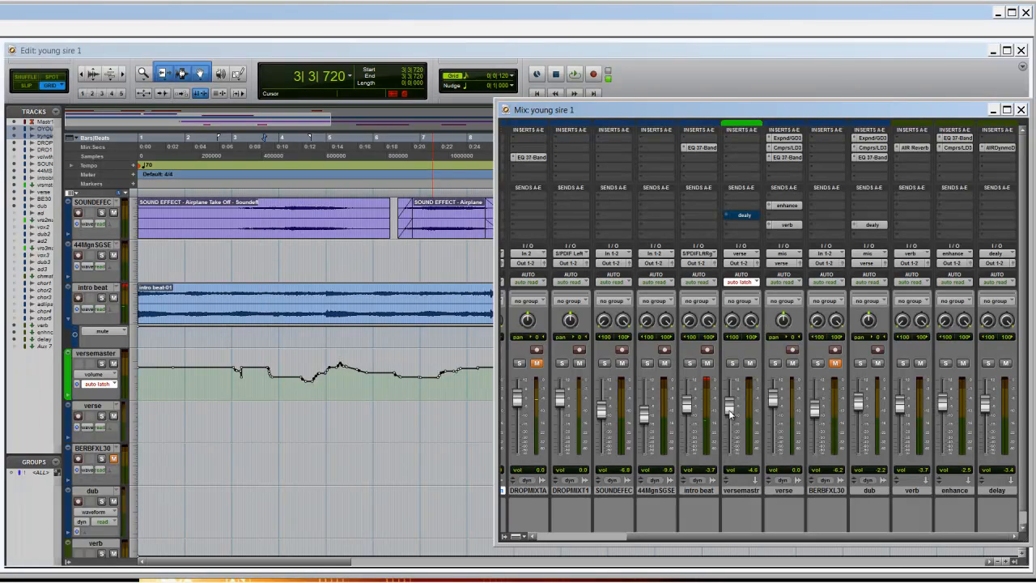
- Delete all the recorded versemaster volume automation back to the start of the session
left_click(484, 374)
left_click_drag(484, 374, 133, 363)
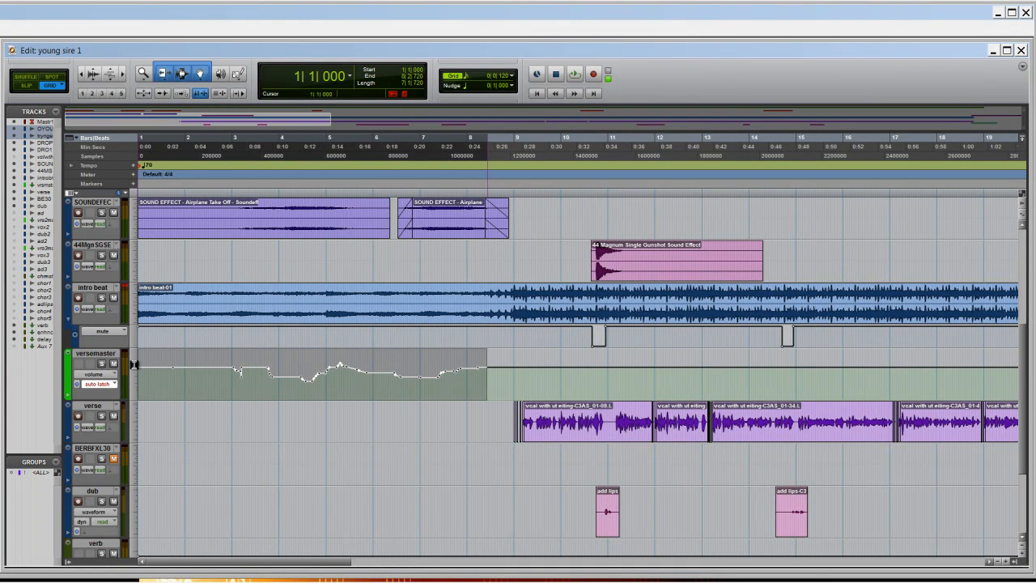
key("Delete")
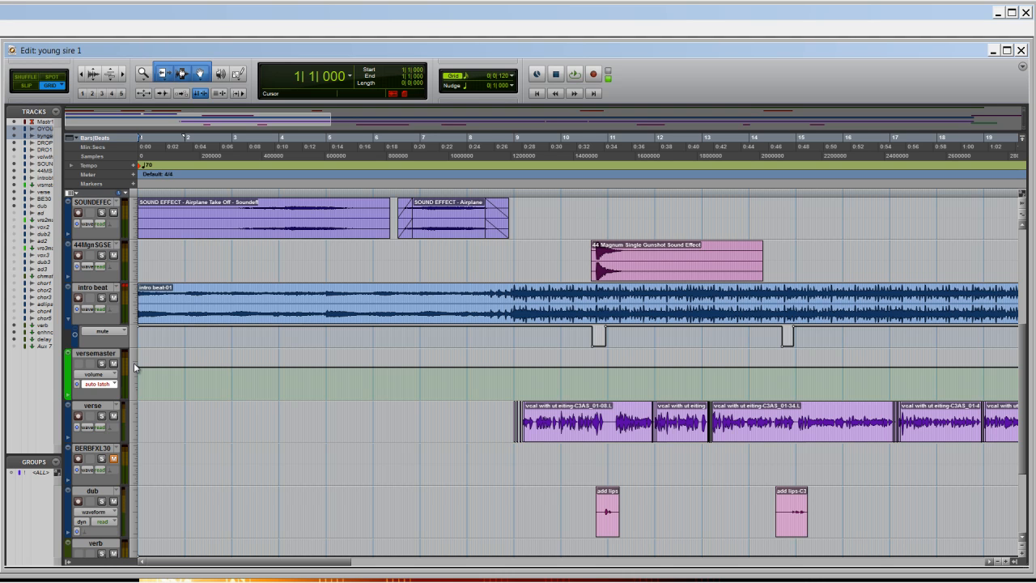
- Open the intro beat track's EQ 3 7-Band from the Mix window and enable automation for its low-pass frequency
key("ctrl+equal")
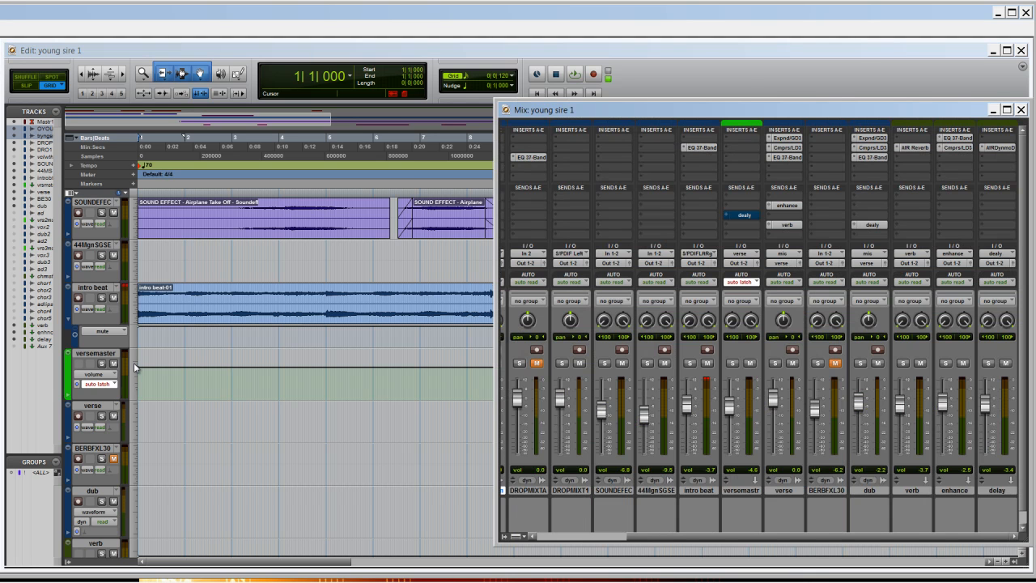
left_click(701, 148)
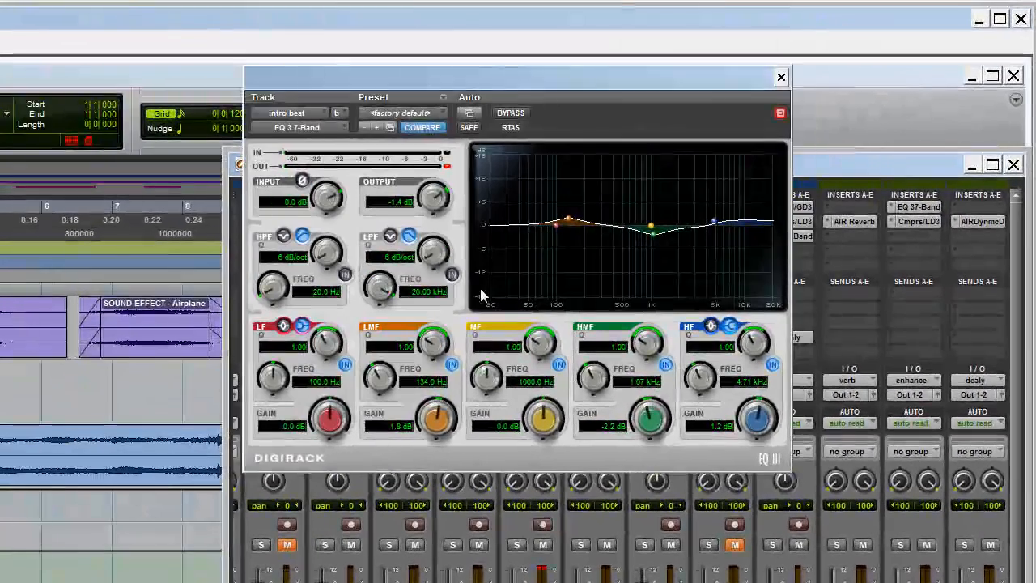
right_click(381, 289)
left_click(432, 302)
- Switch on the low-pass filter with an 18 dB/oct slope and enable automation for the EQ's master bypass
left_click_drag(434, 257, 436, 195)
left_click(452, 273)
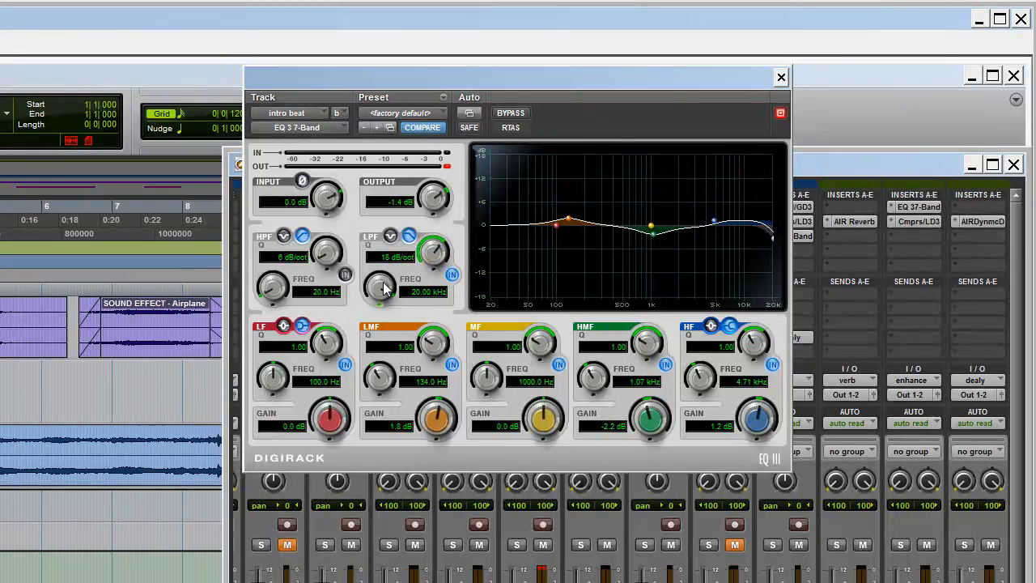
right_click(519, 115)
left_click(523, 127)
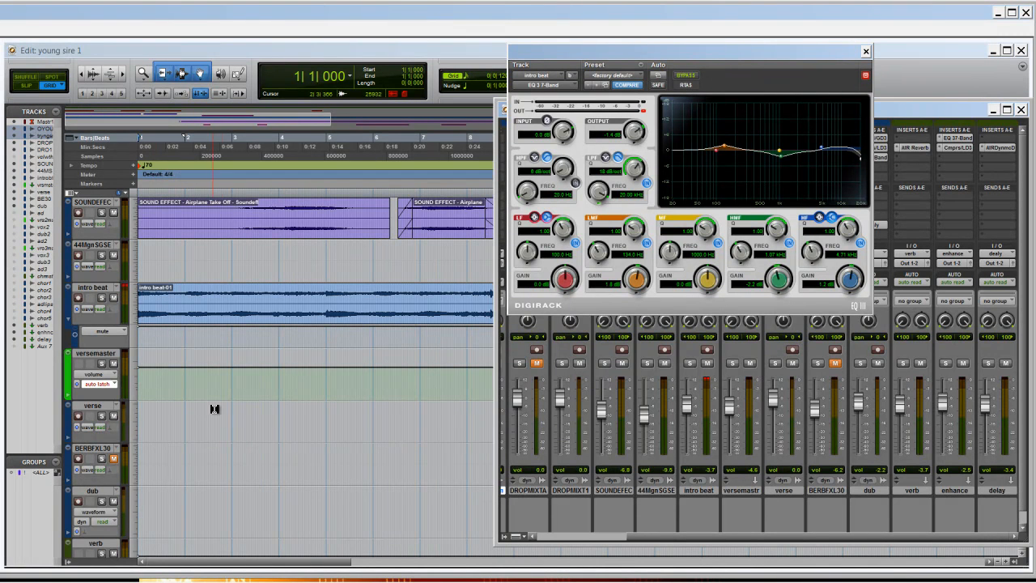
- Show the EQ 3 7-Band Low-Pass Freq parameter in the intro beat track's automation lane
left_click(214, 433)
left_click(97, 334)
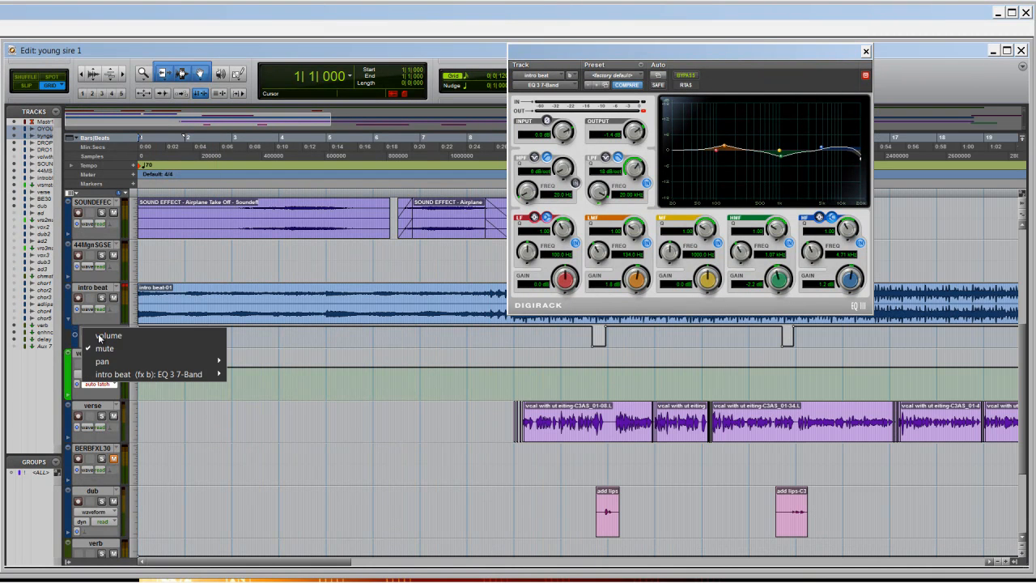
mouse_move(144, 376)
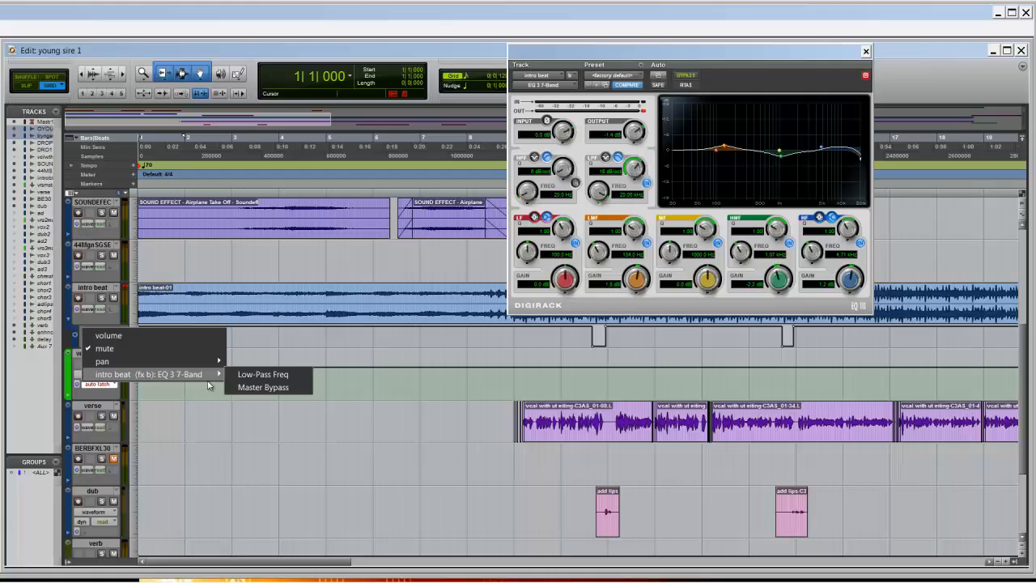
left_click(280, 374)
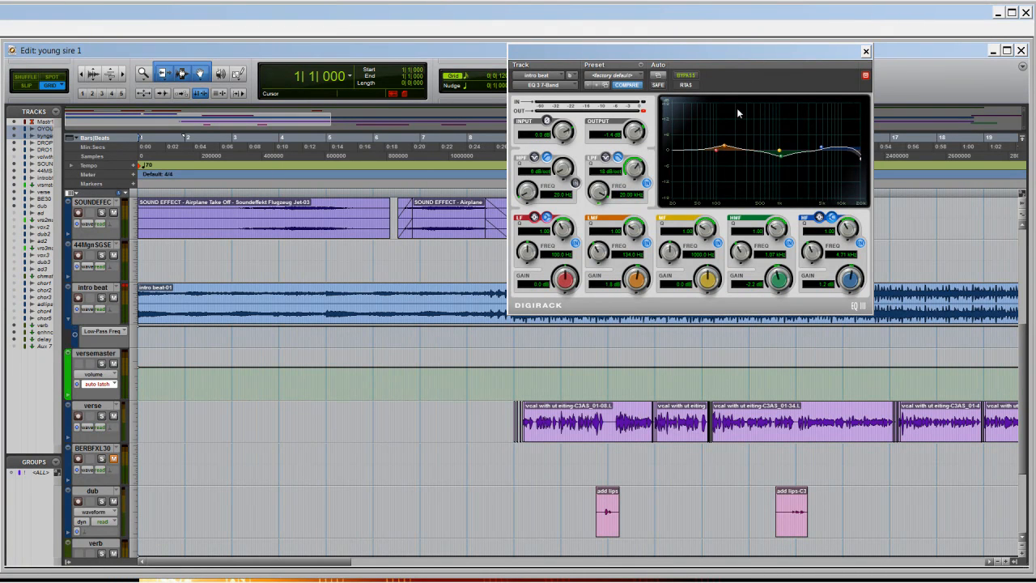
- Switch the intro beat track's automation mode to latch while the session plays from the start
key("space")
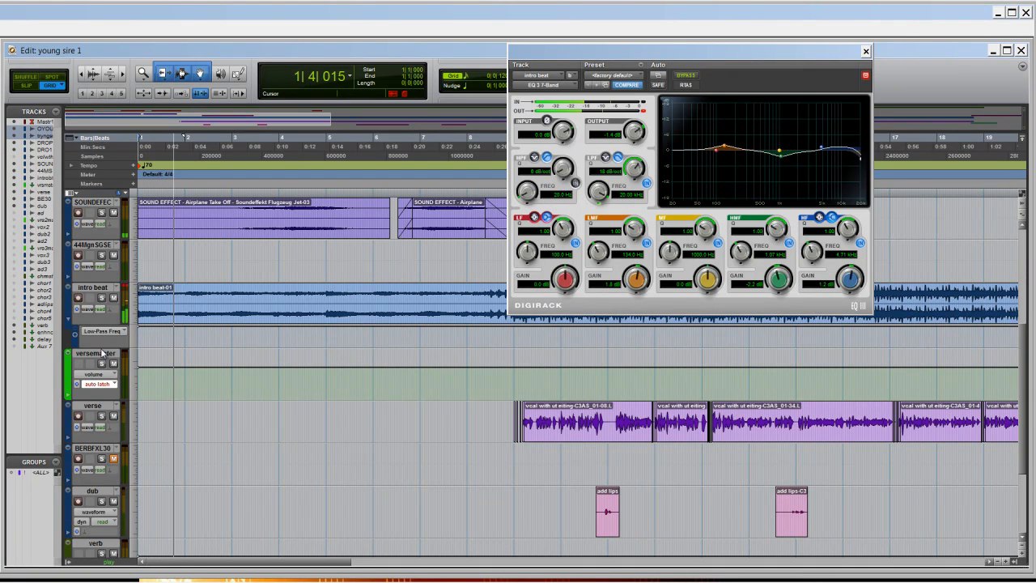
left_click(103, 310)
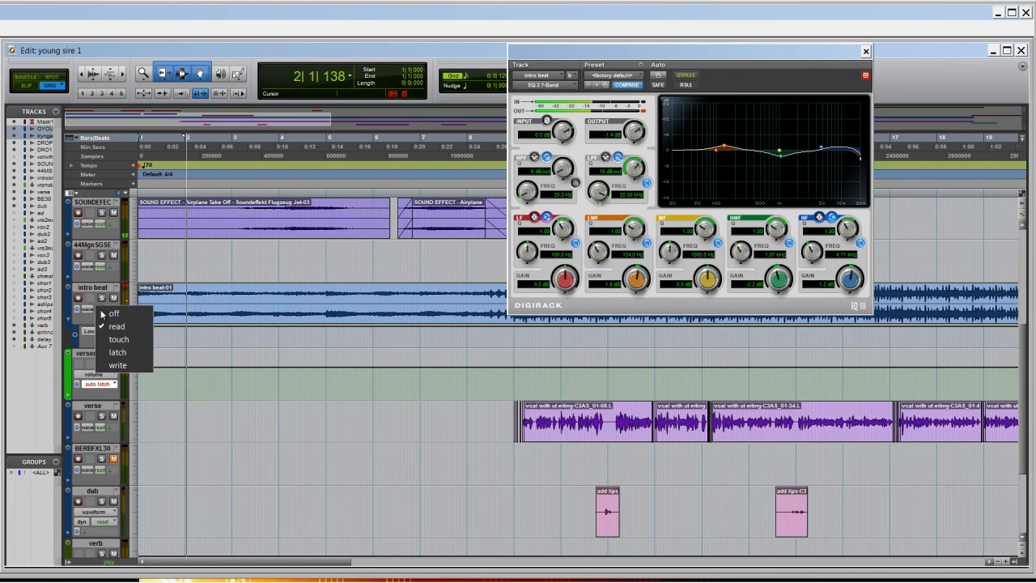
left_click(126, 352)
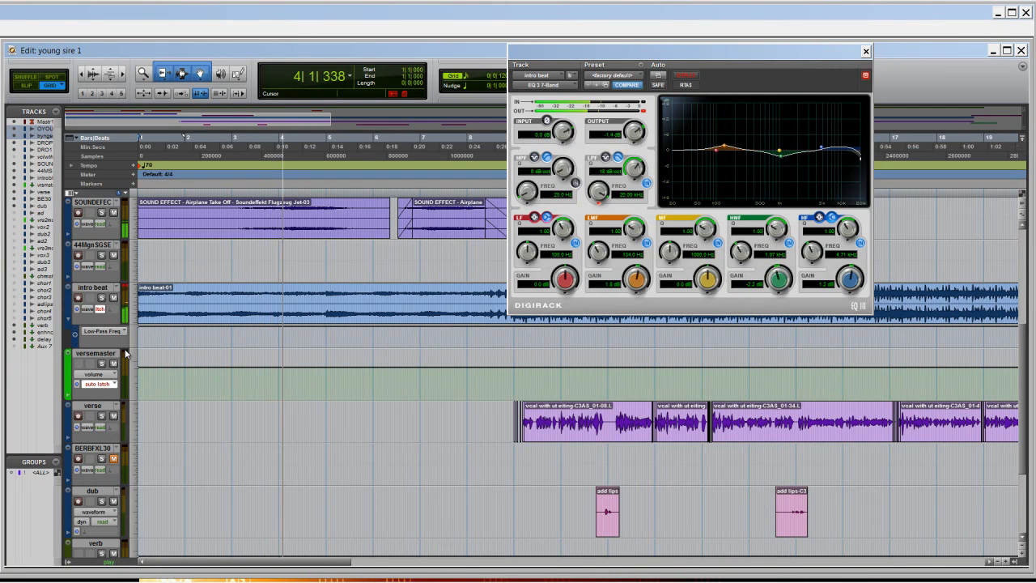
- Restart playback, toggle the EQ 3 7-Band bypass and sweep the low-pass frequency to try recording automation on the intro beat track
key("space")
key("space")
left_click(687, 76)
left_click(687, 76)
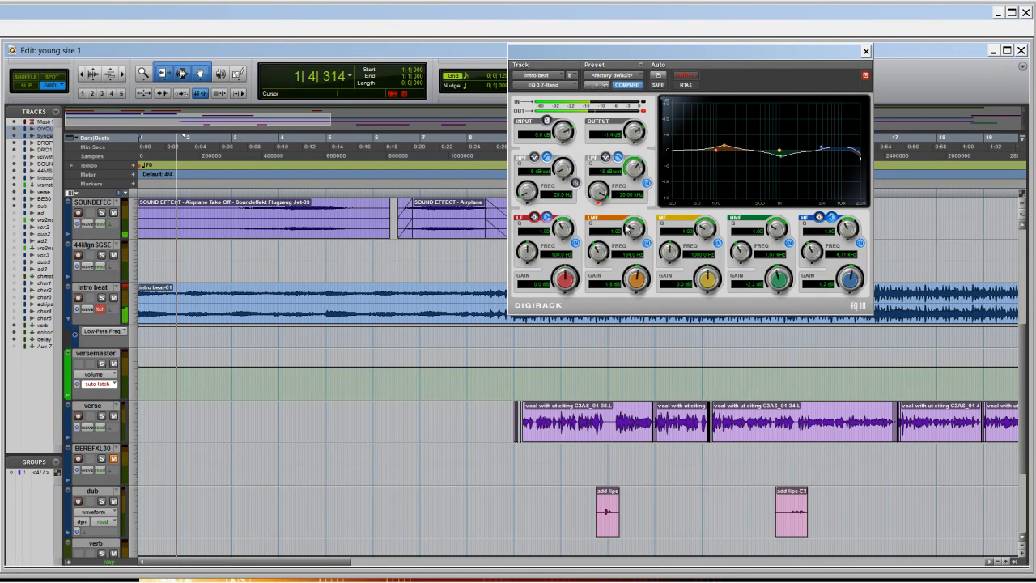
left_click_drag(600, 190, 606, 239)
key("space")
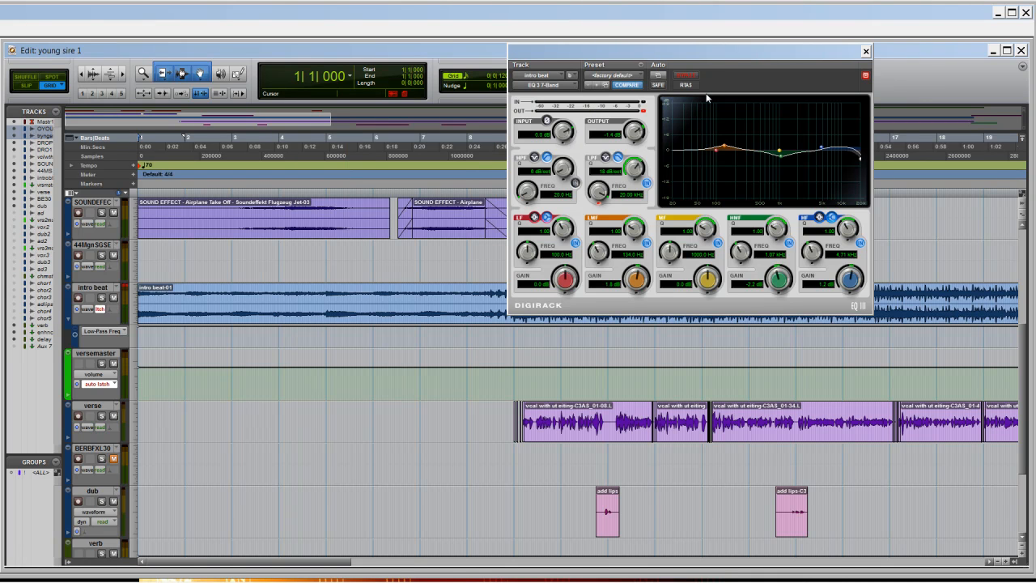
- Move the EQ window clear of the transport and record a low-pass frequency sweep on the intro beat track during playback
left_click_drag(707, 95, 675, 120)
key("space")
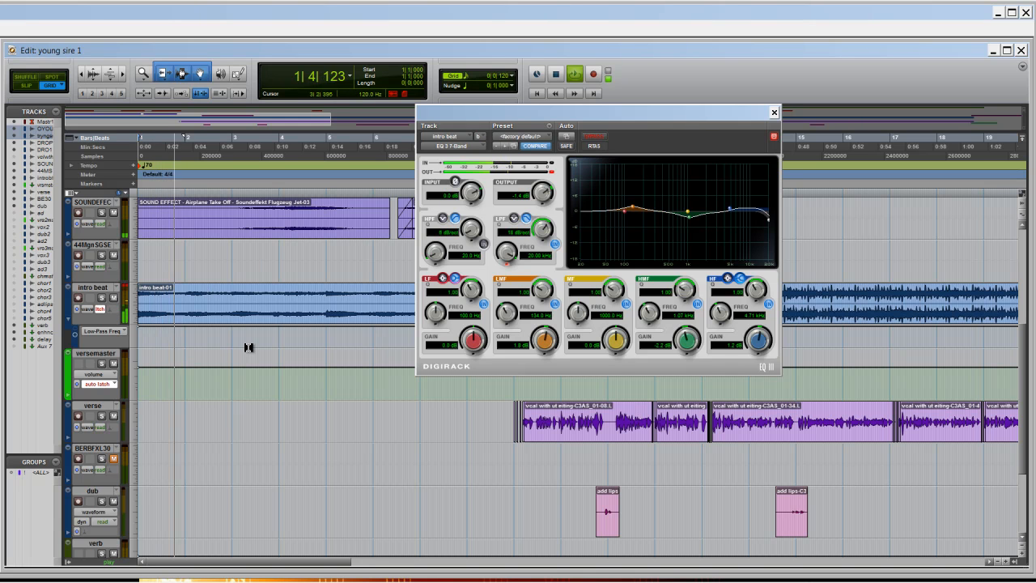
mouse_move(506, 254)
left_mouse_down()
mouse_move(512, 343)
mouse_move(526, 306)
left_mouse_up()
key("space")
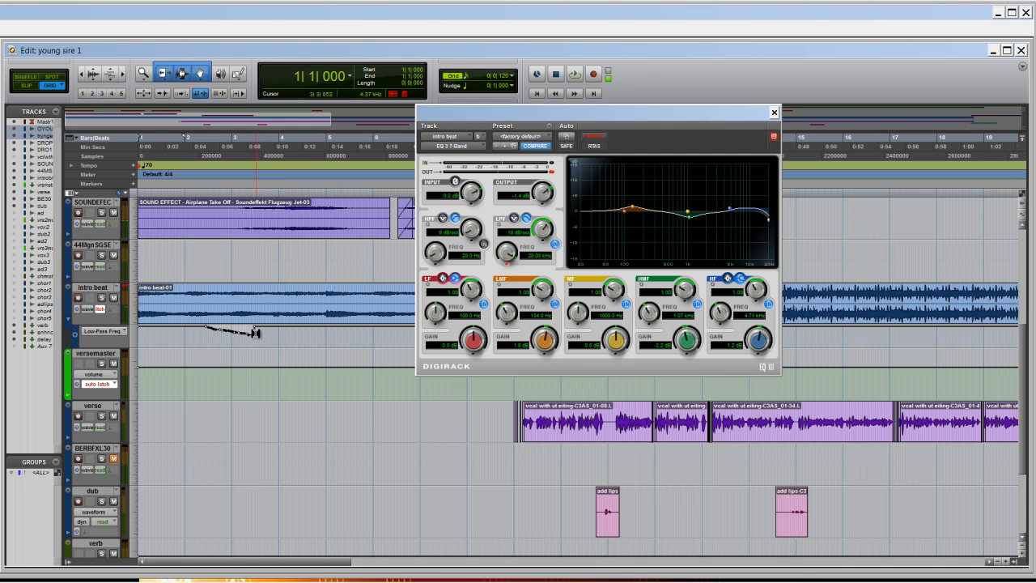
- Select the recorded low-pass frequency automation in the intro beat track's lane and delete it
left_click_drag(251, 334, 271, 334)
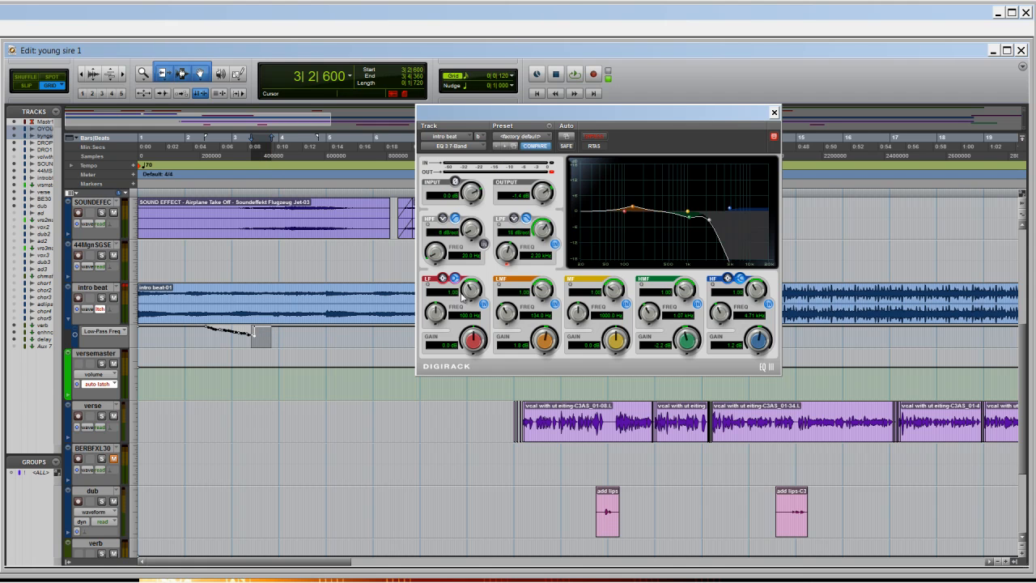
left_click(283, 340)
left_click_drag(276, 337, 216, 333)
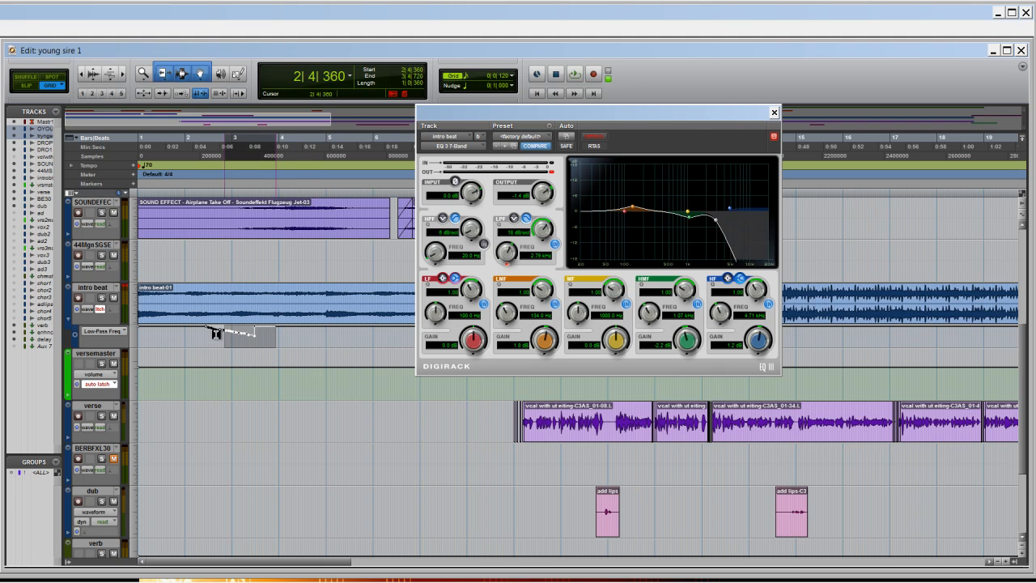
left_click(193, 333)
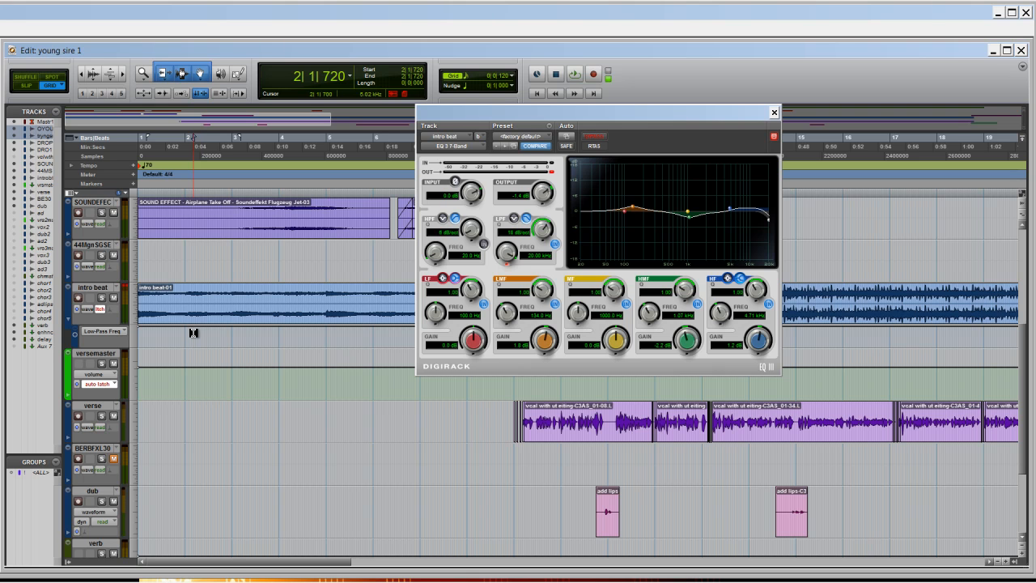
- Show the mute automation of send C (dealy) on the versemaster track
left_click(97, 374)
mouse_move(118, 430)
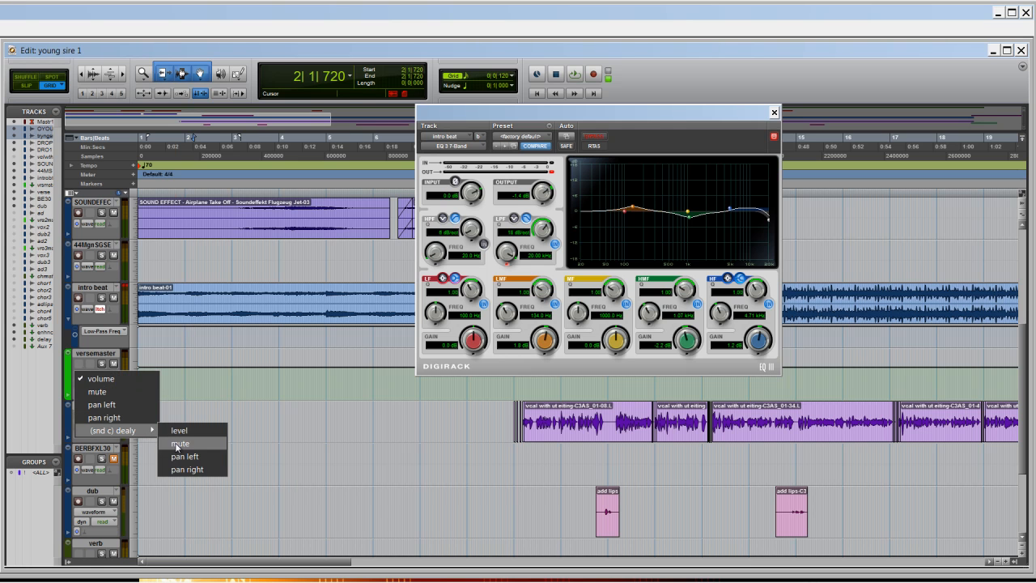
left_click(176, 443)
- Set the versemaster and intro beat tracks' automation modes to read and close the EQ 3 7-Band window
left_click(112, 392)
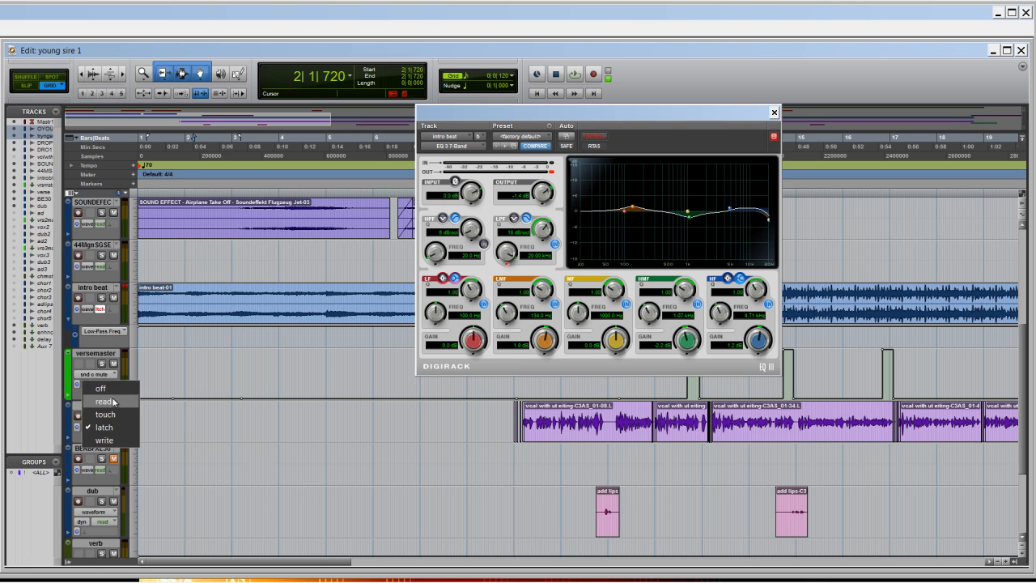
left_click(114, 401)
left_click(100, 308)
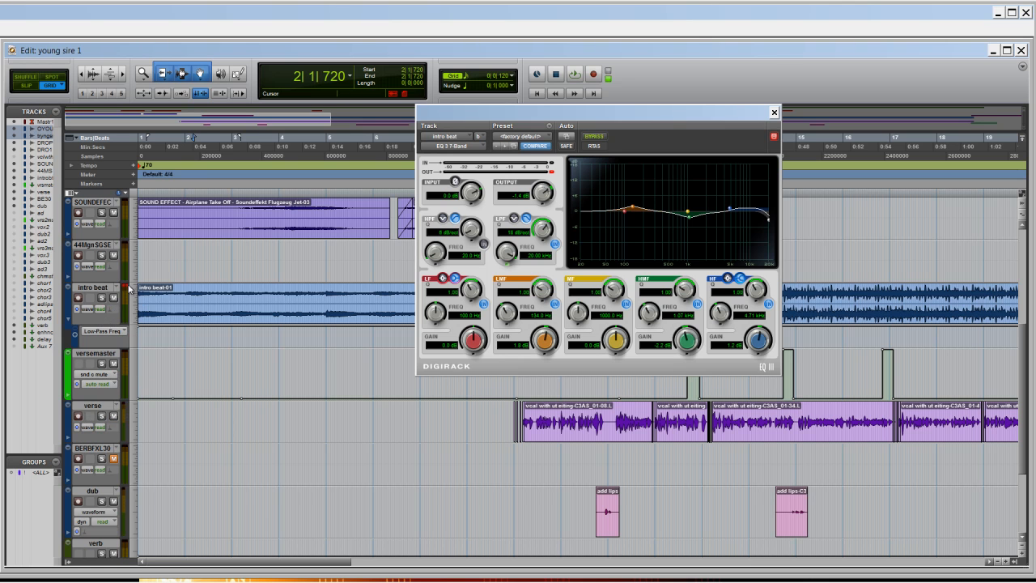
left_click(776, 112)
- Examine the versemaster track's send C mute automation between bars 12 and 17
left_click_drag(341, 562, 436, 563)
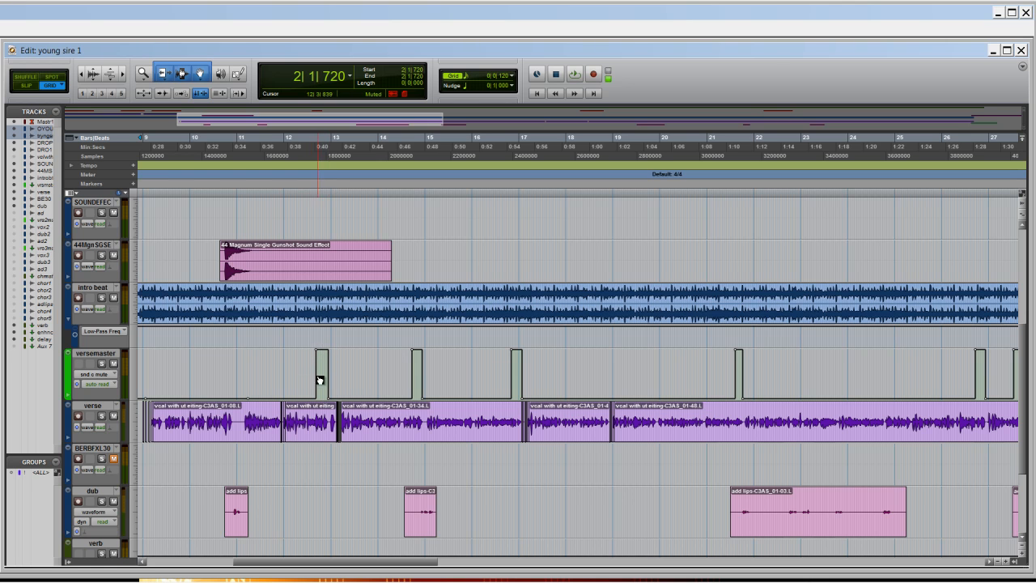
left_click_drag(301, 374, 444, 365)
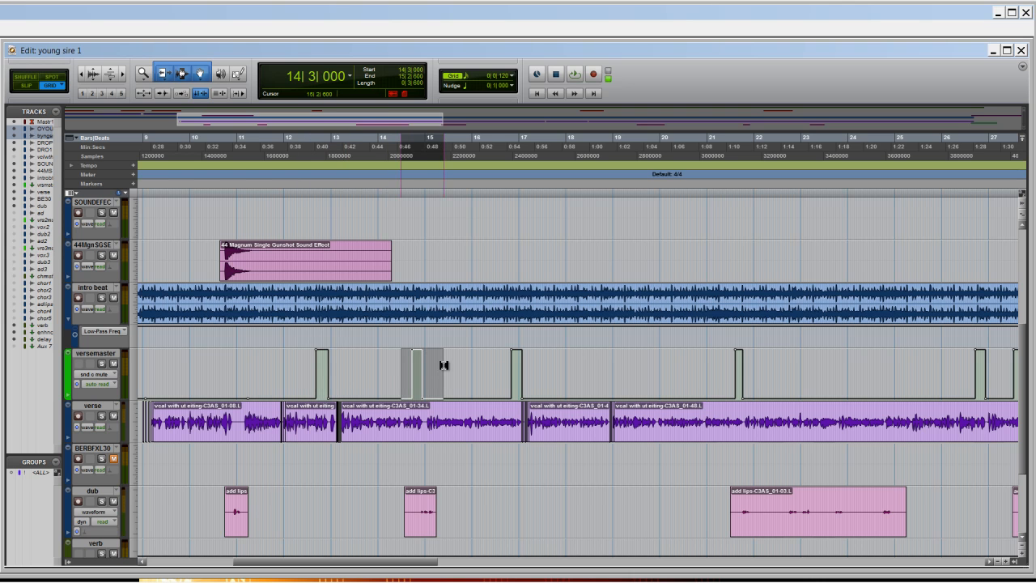
left_click(495, 364)
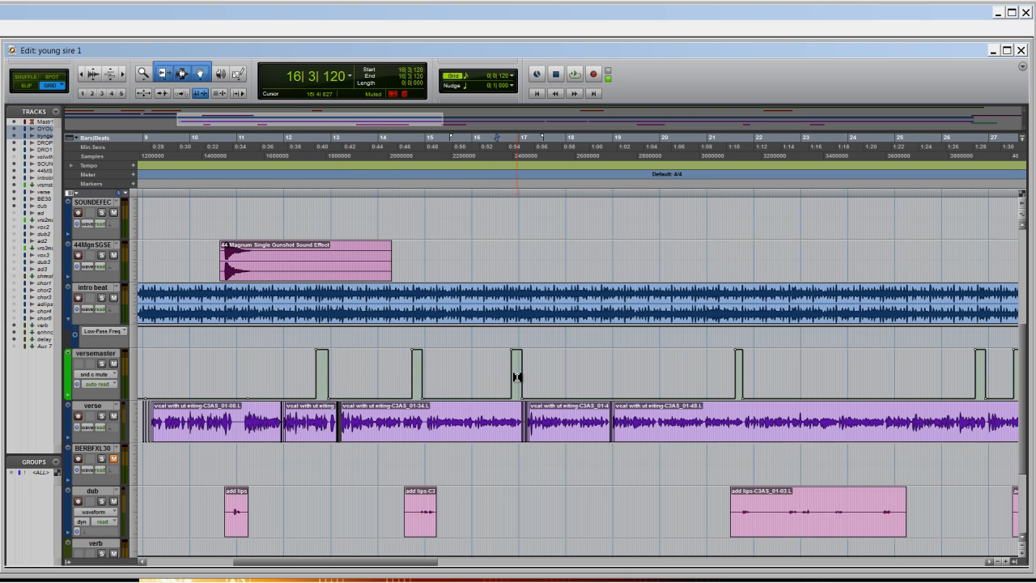